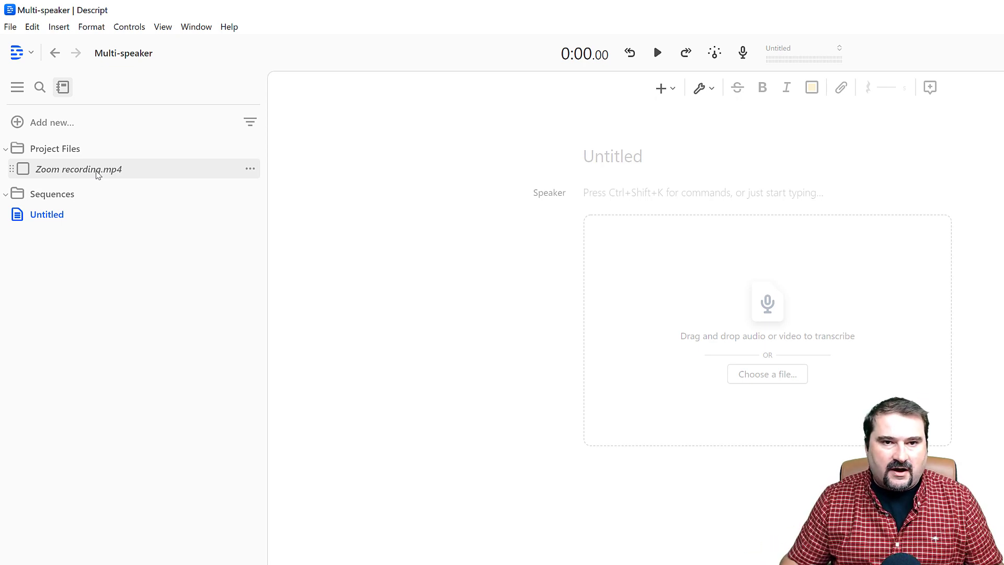
# Step: Preview Zoom recording.mp4 from the project files and create a composition from it
pyautogui.click(97, 174)
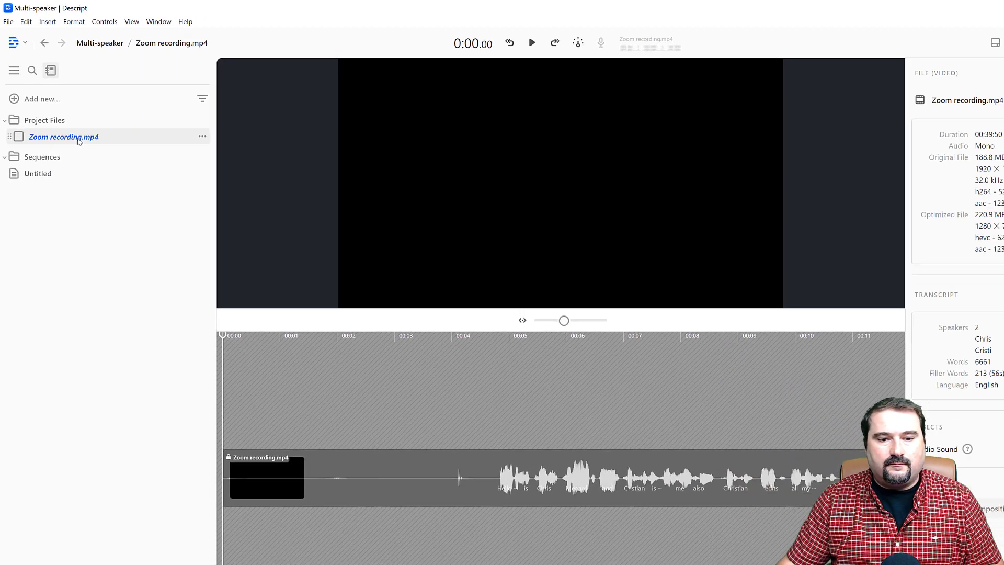
pyautogui.click(550, 308)
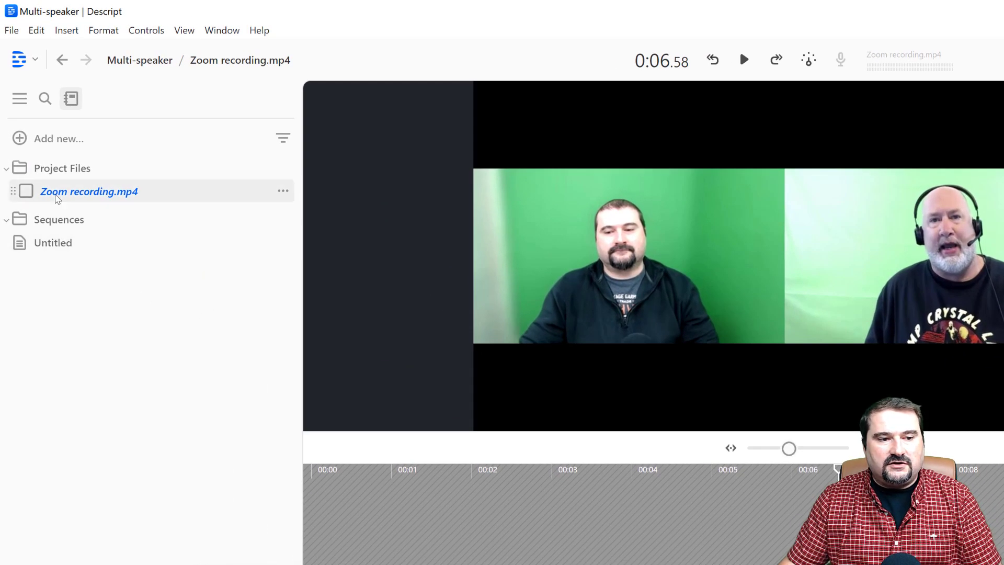
pyautogui.rightClick(56, 195)
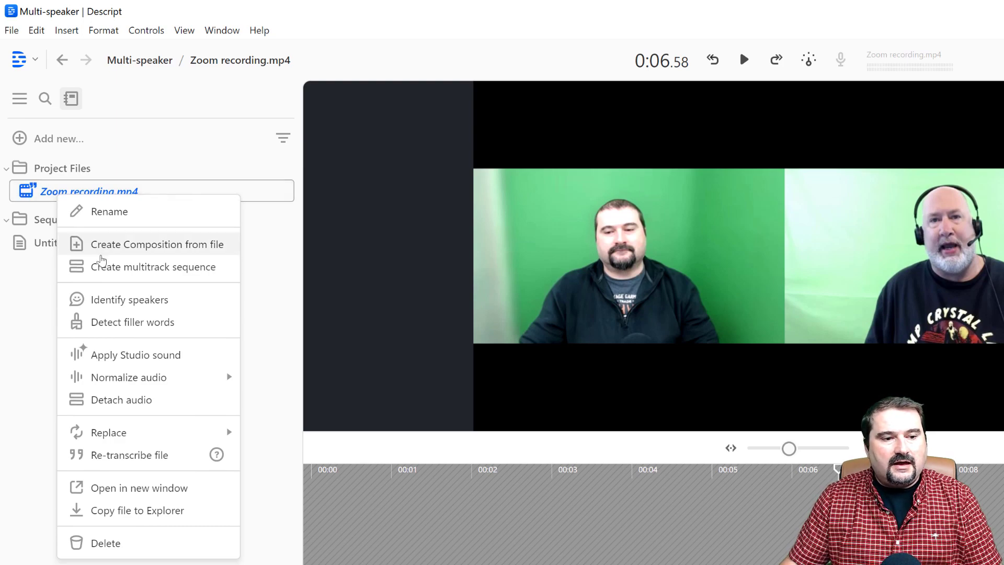
pyautogui.click(140, 252)
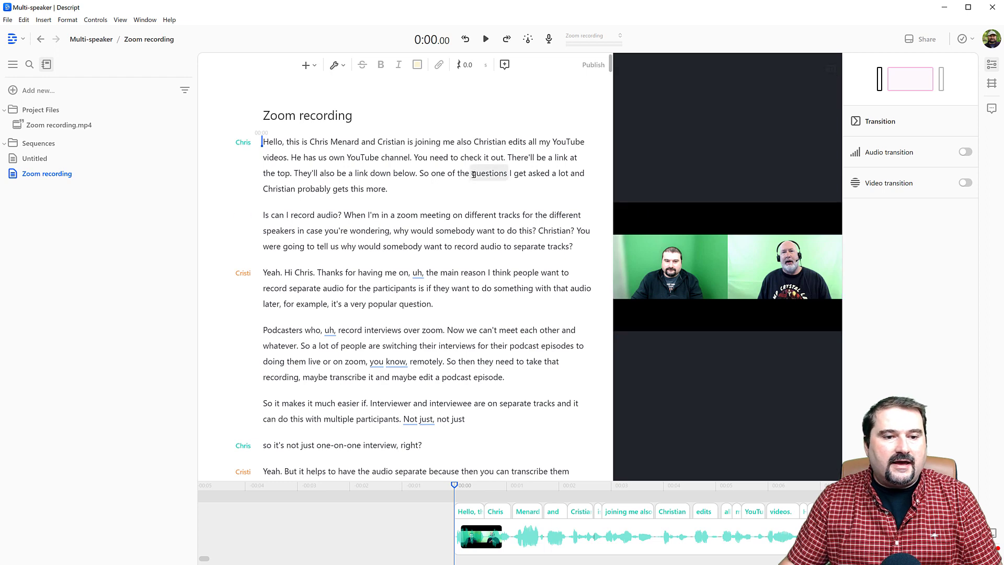
# Step: Skim the two-speaker transcript, widen the video preview and narrow the project files sidebar
pyautogui.scroll(-5, 320, 312)
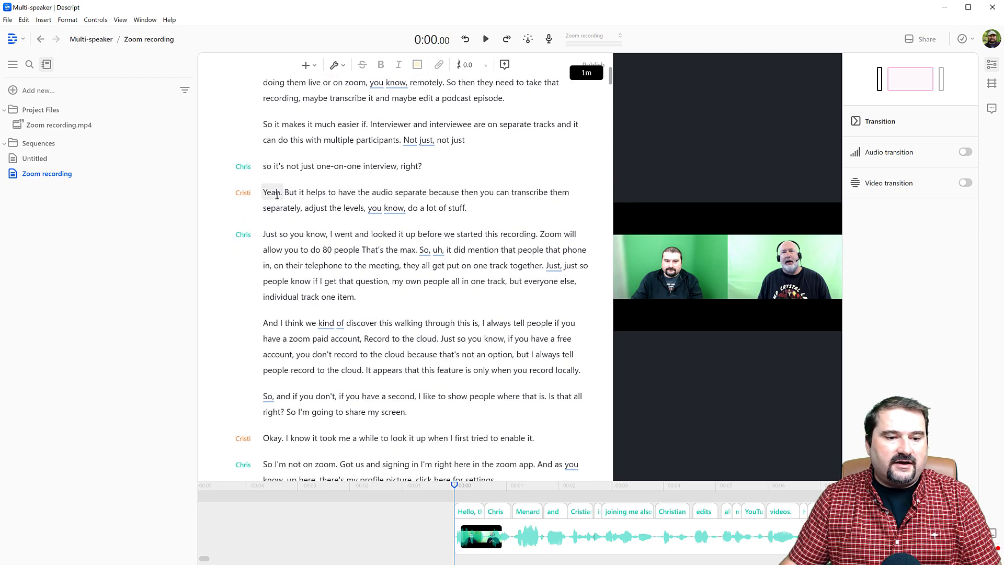
pyautogui.scroll(-4, 271, 283)
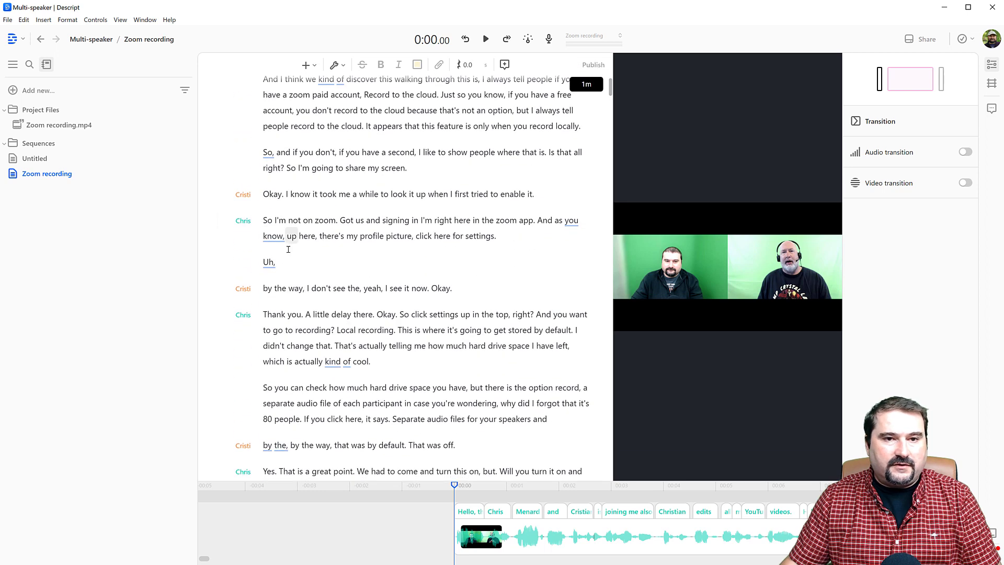
pyautogui.scroll(7, 318, 262)
pyautogui.scroll(1, 329, 262)
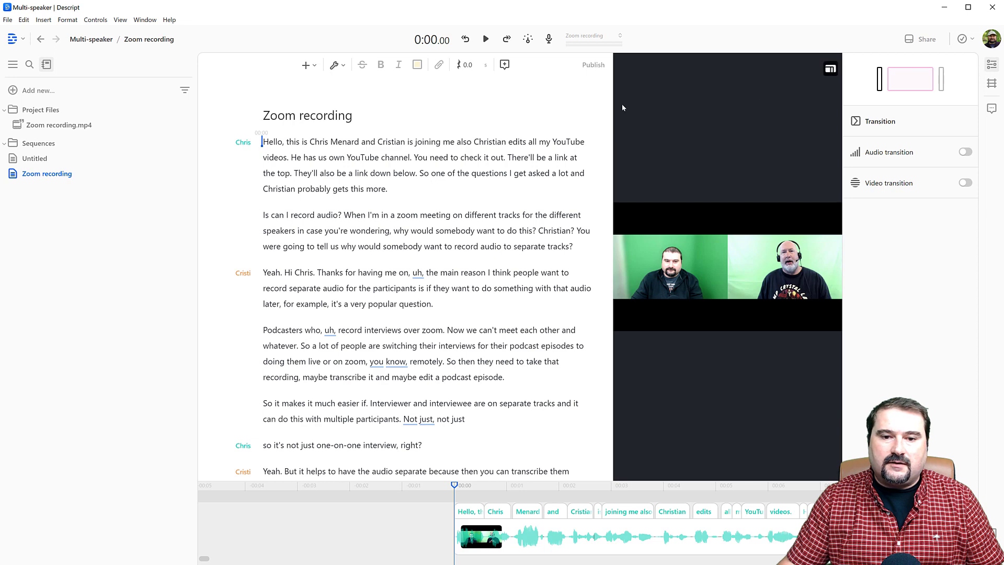
pyautogui.moveTo(612, 105); pyautogui.dragTo(489, 107)
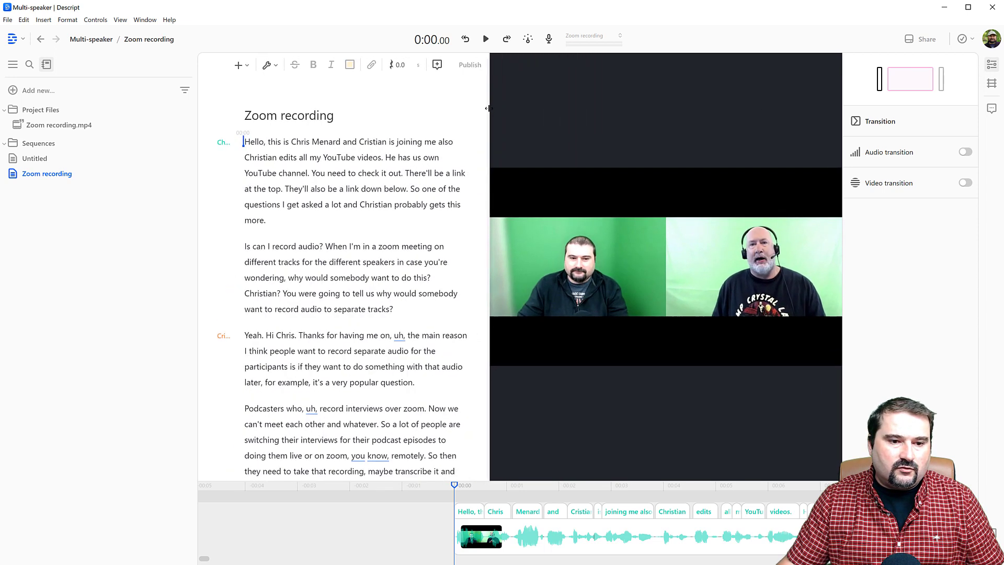
pyautogui.moveTo(193, 142); pyautogui.dragTo(119, 150)
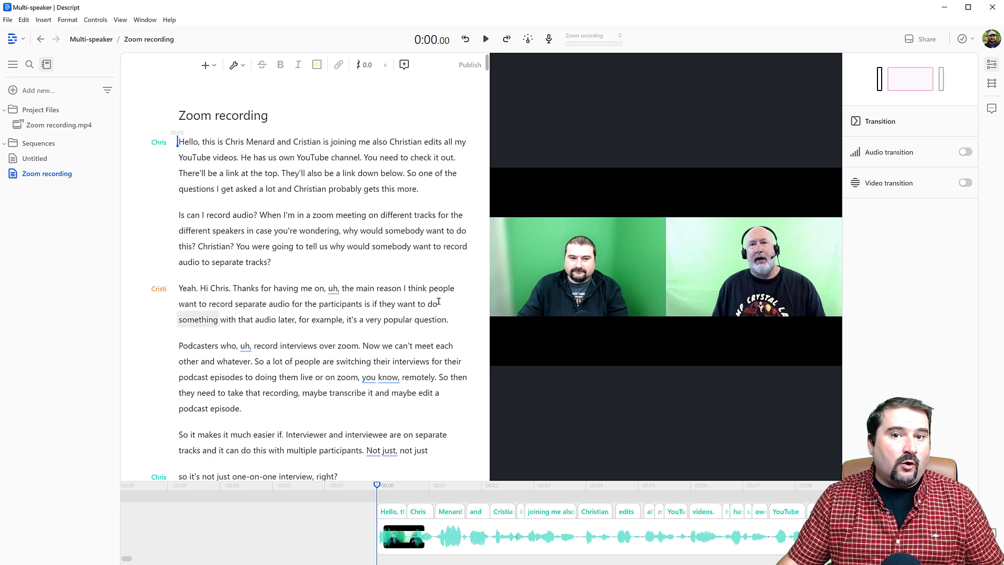
# Step: Select the composition's entire transcript and insert Fancy Captions over its full length
pyautogui.click(212, 157)
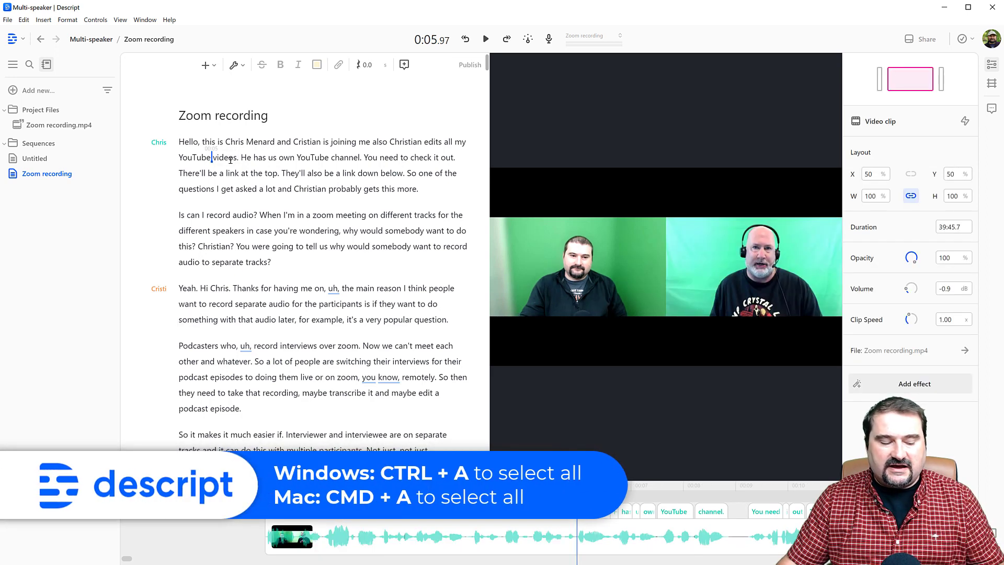
pyautogui.hotkey('ctrl', 'a')
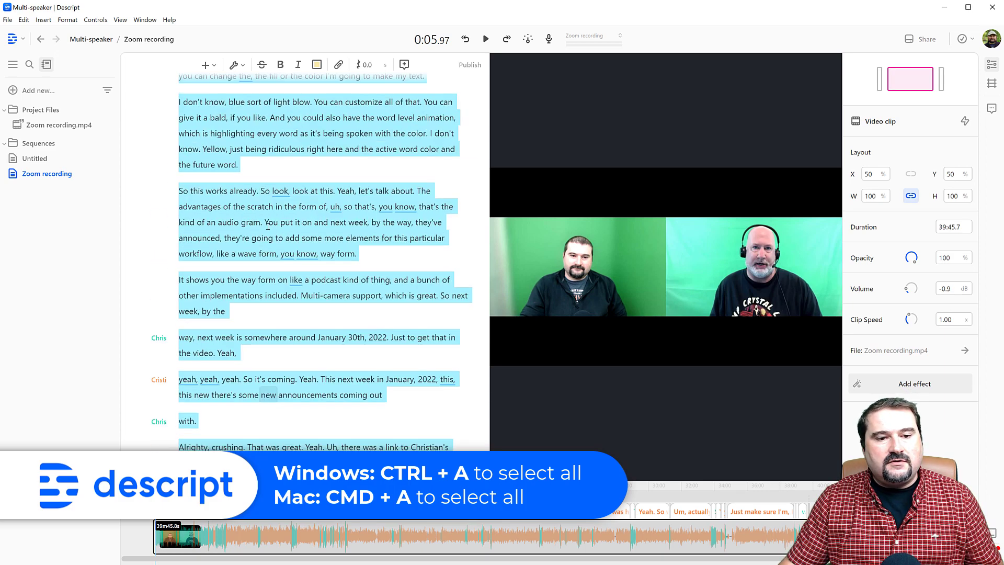
pyautogui.scroll(10, 268, 228)
pyautogui.scroll(-15, 268, 228)
pyautogui.scroll(4, 267, 228)
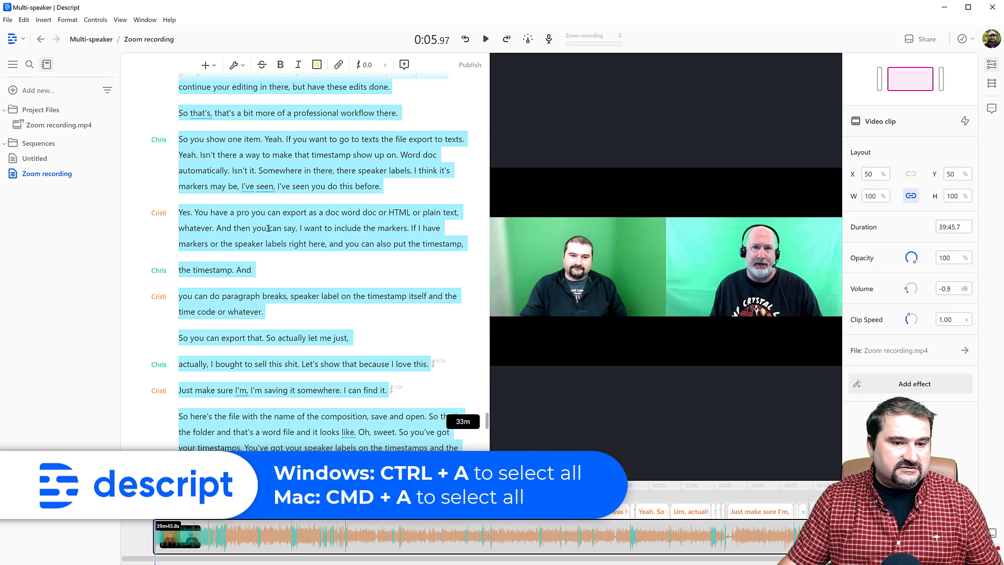
pyautogui.scroll(10, 268, 228)
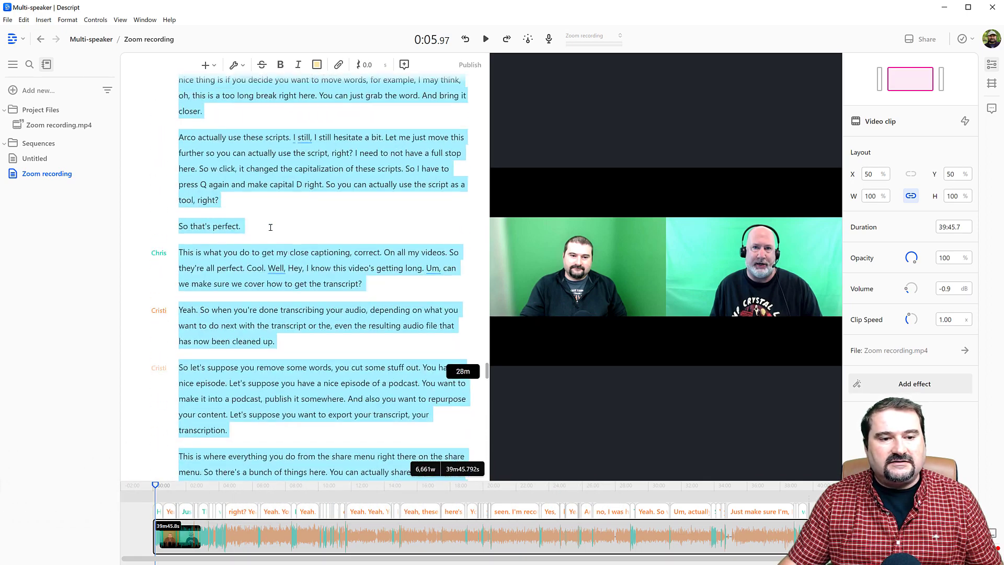
pyautogui.scroll(12, 270, 228)
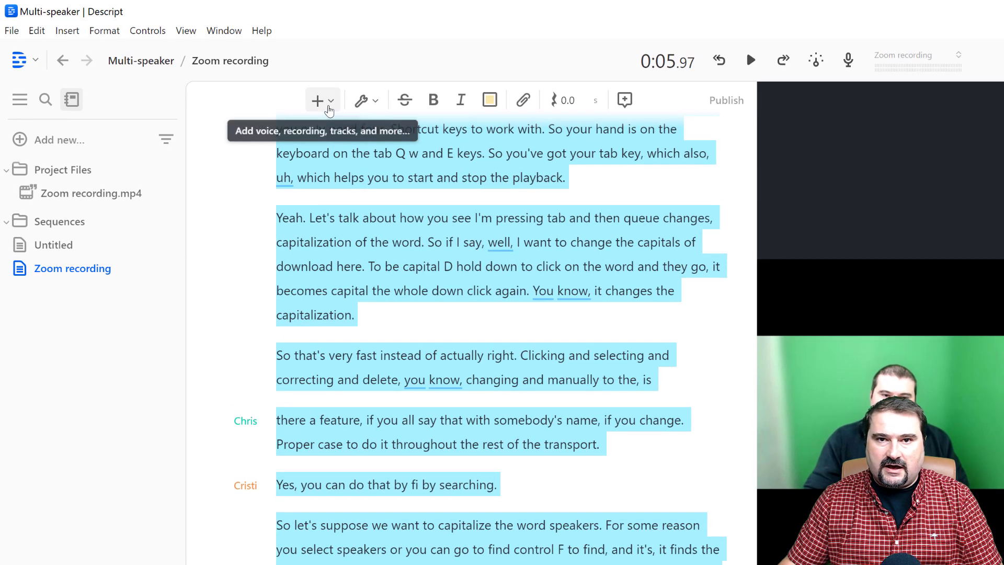
pyautogui.click(328, 107)
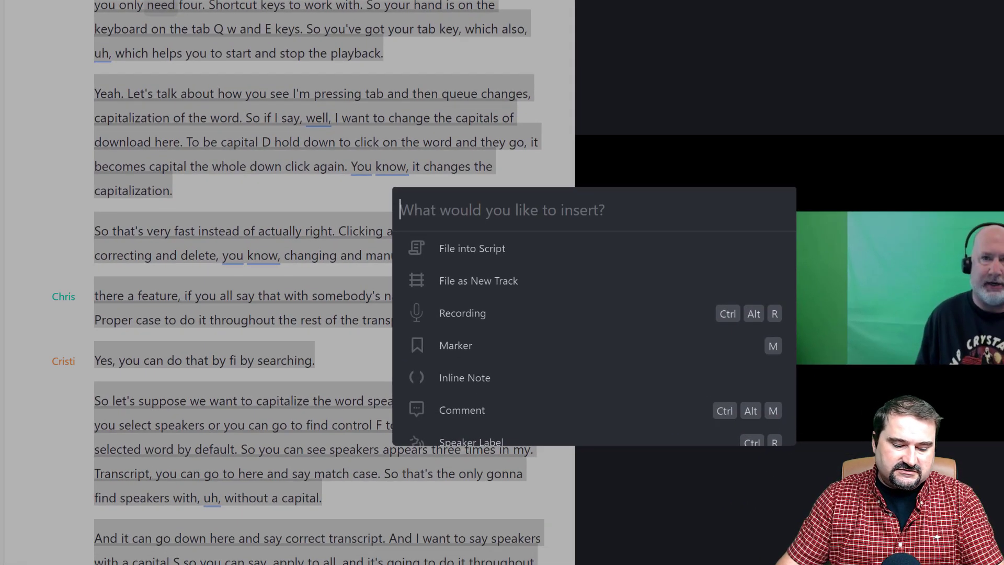
pyautogui.write('fancy')
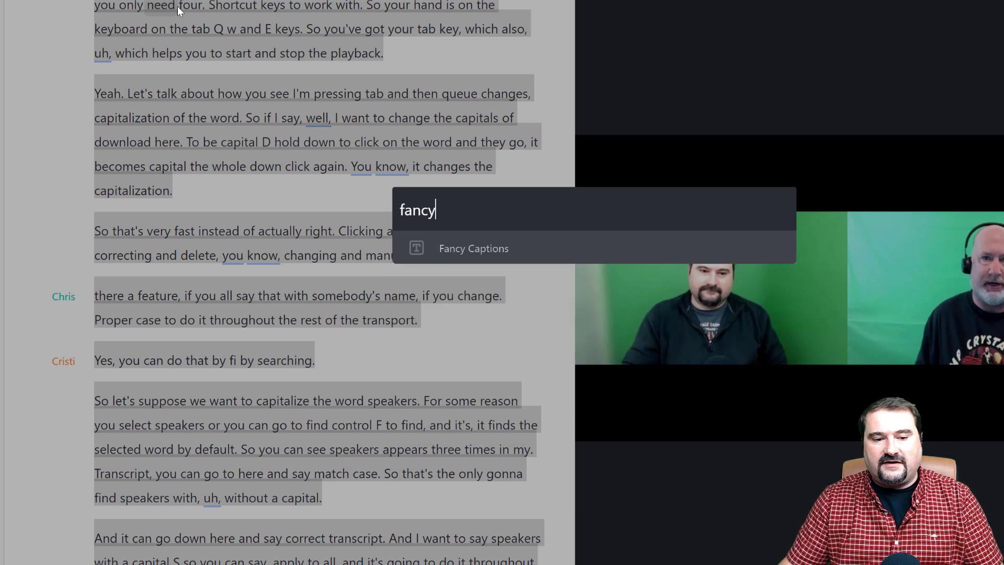
pyautogui.click(447, 256)
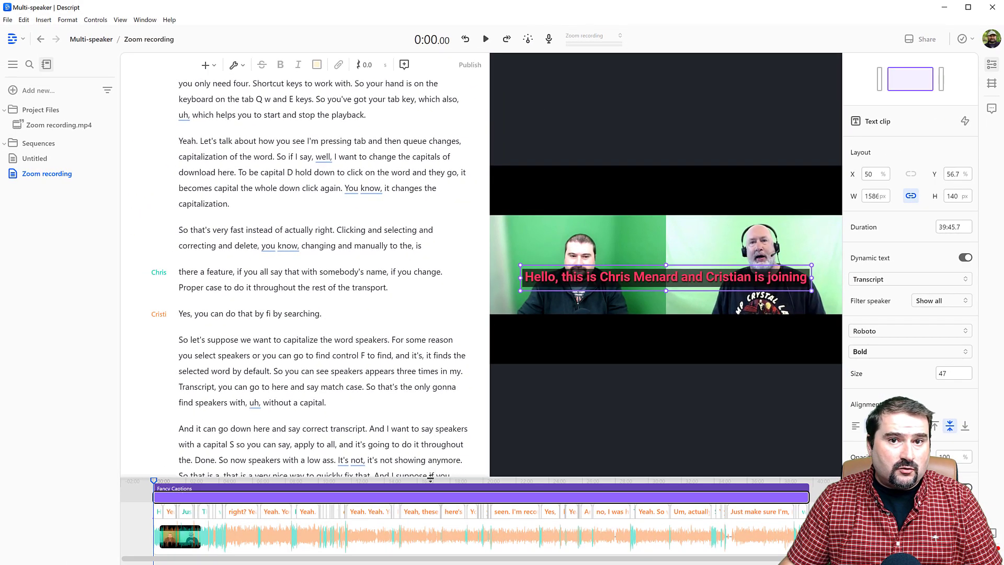
# Step: Move the caption box into the black band under the video at Y 84.4% and narrow it to 581 px beneath the left speaker
pyautogui.moveTo(430, 478); pyautogui.dragTo(434, 435)
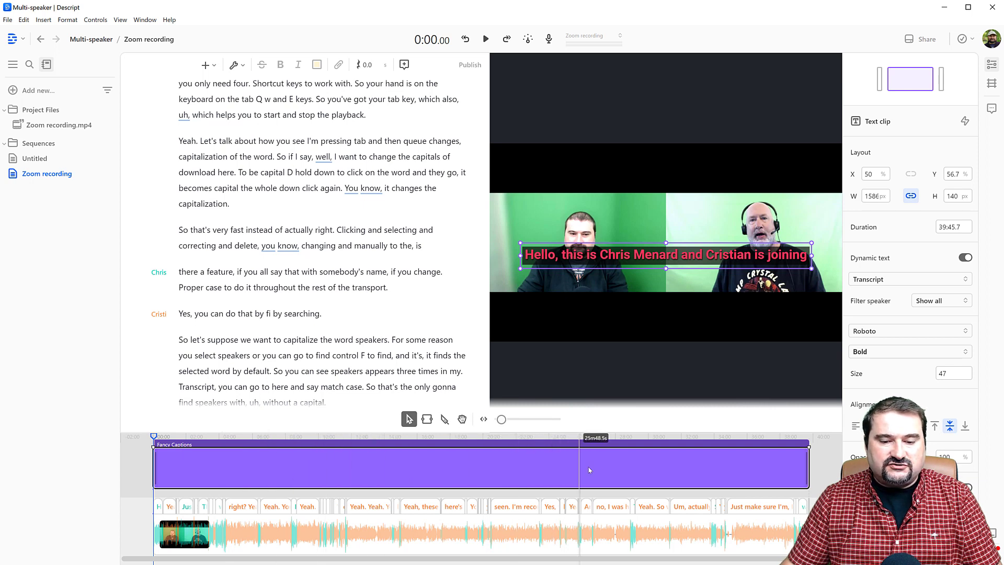
pyautogui.scroll(-2, 576, 467)
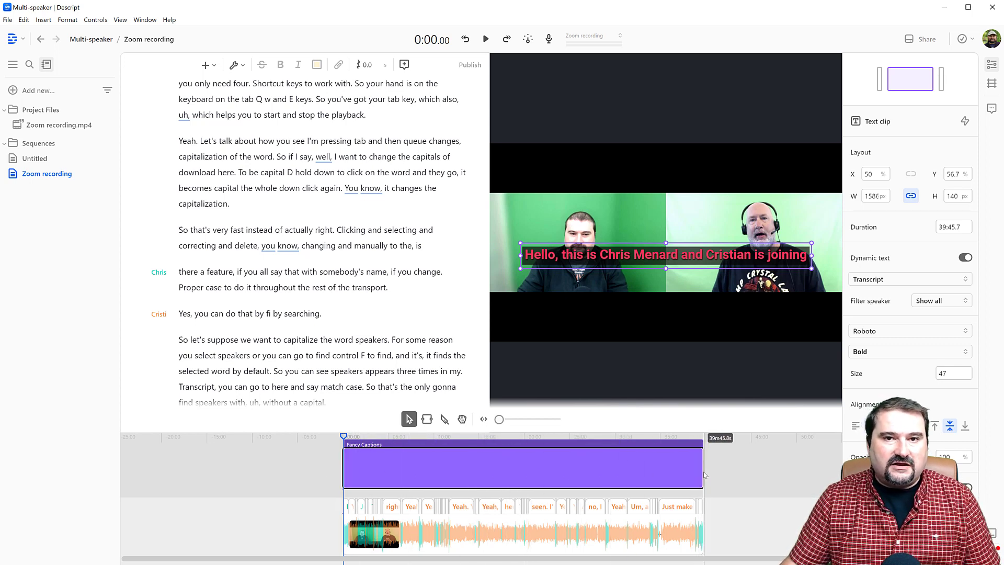
pyautogui.moveTo(656, 264); pyautogui.dragTo(656, 319)
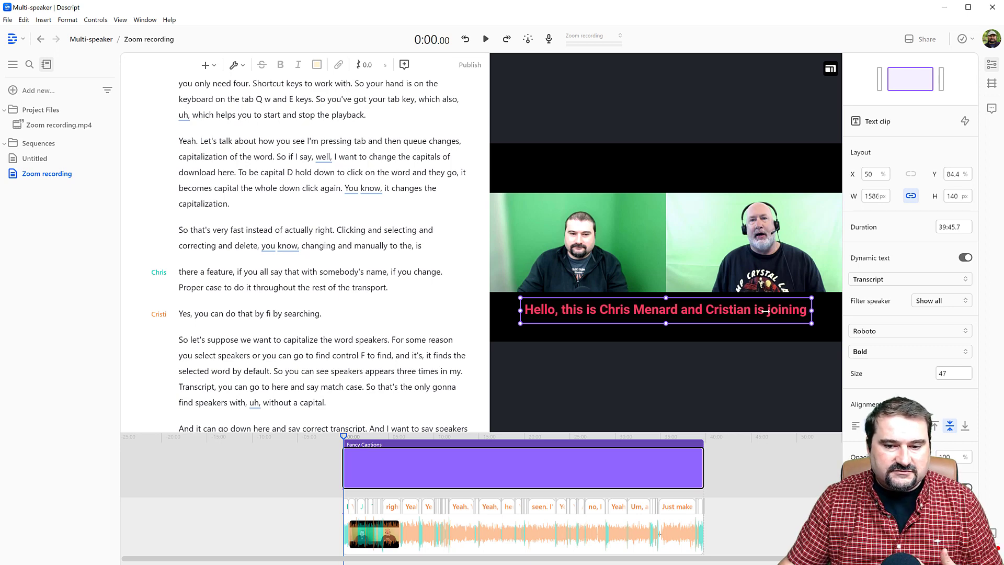
pyautogui.moveTo(812, 311); pyautogui.dragTo(621, 311)
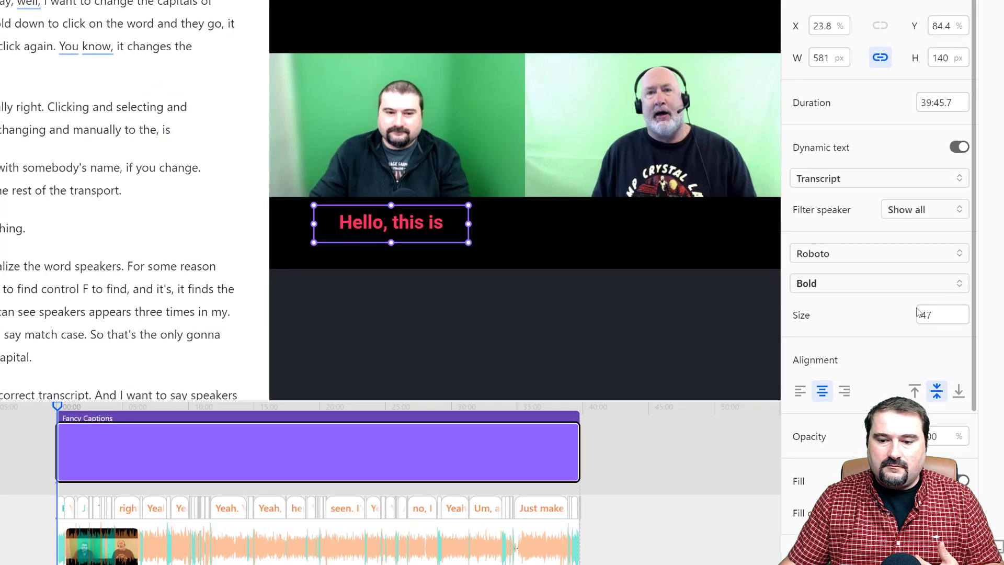
# Step: Set the caption text size to 25
pyautogui.doubleClick(959, 329)
pyautogui.write('25')
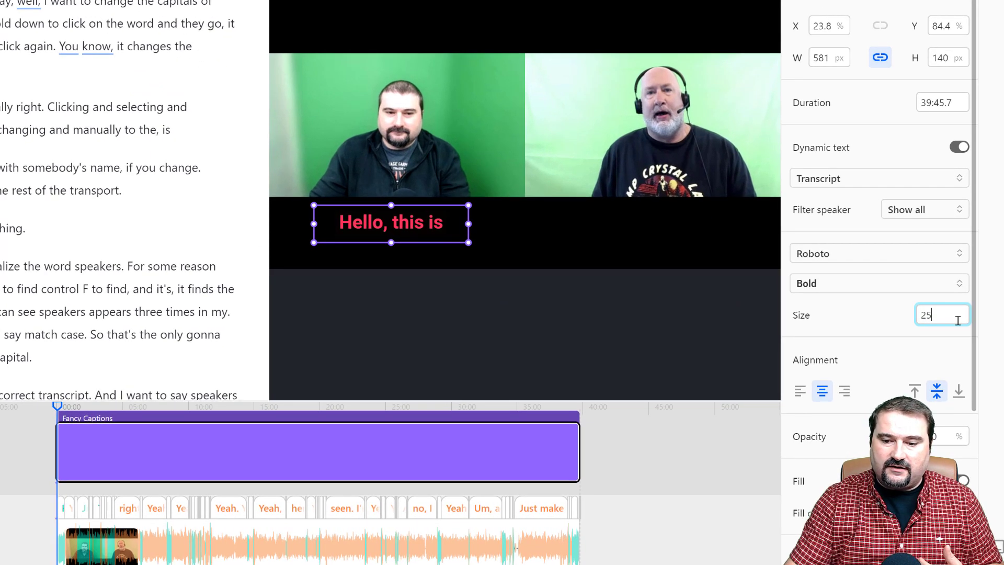
pyautogui.press('Return')
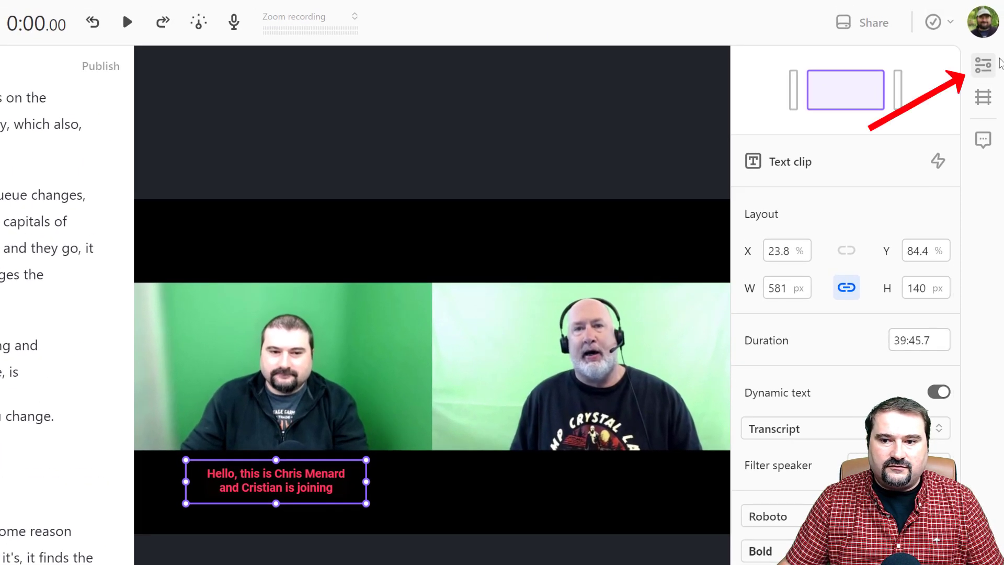
# Step: Make sure the caption clip's properties are shown and filter its dynamic text to the left-hand speaker only
pyautogui.click(984, 66)
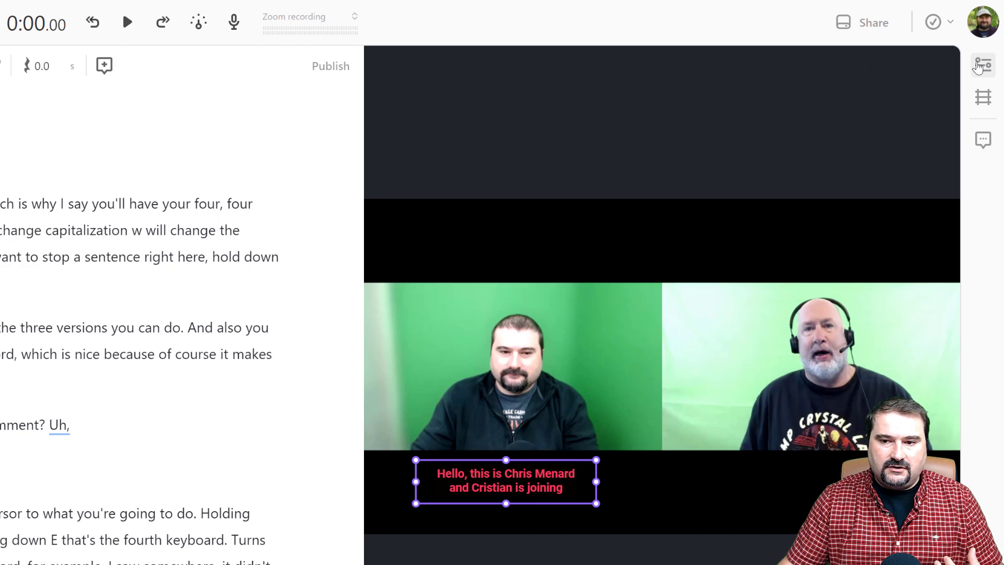
pyautogui.click(980, 66)
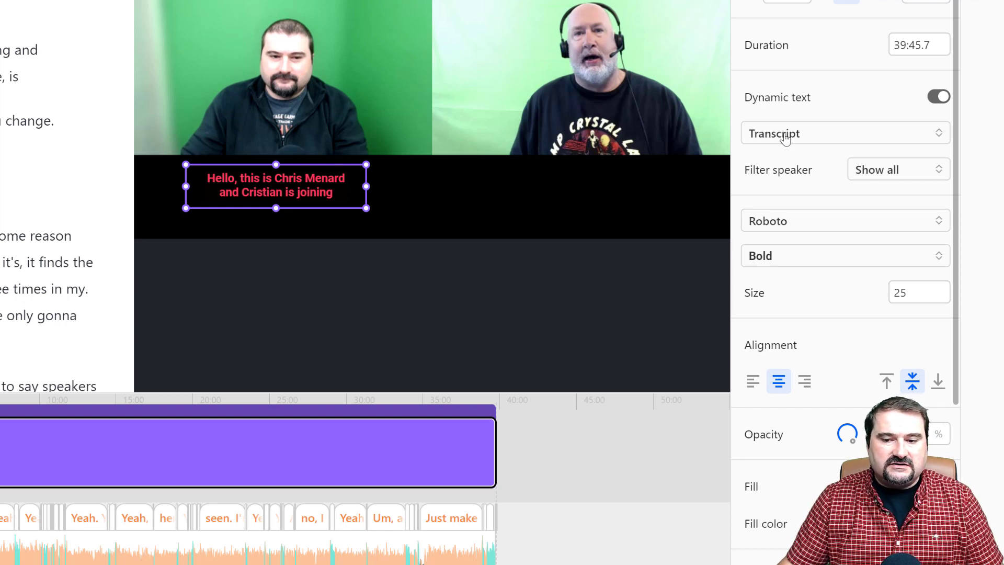
pyautogui.click(900, 180)
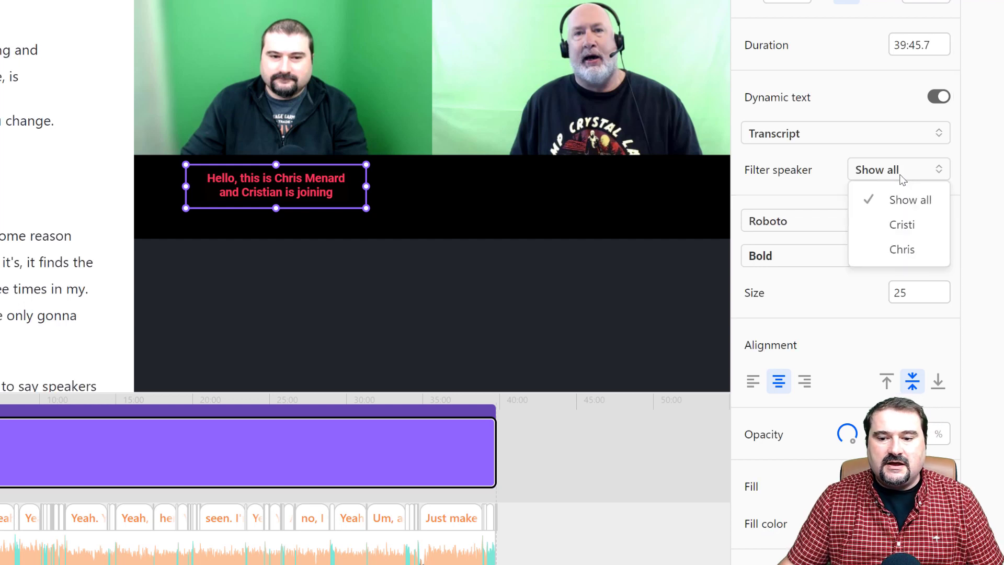
pyautogui.click(894, 226)
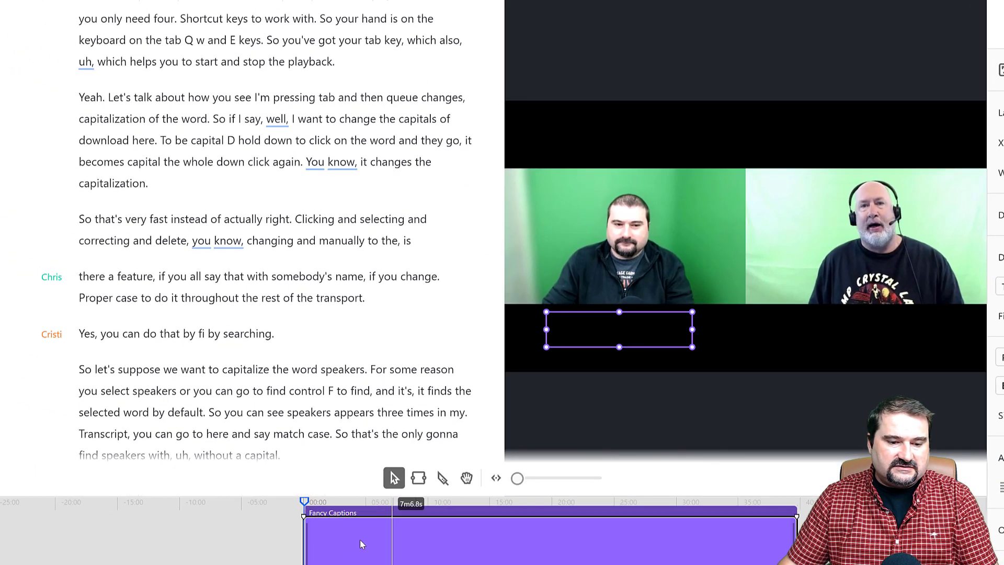
# Step: Check the filtered captions at several points, including about 5:07 and 4:10, and return the playhead to the start of the composition
pyautogui.click(312, 555)
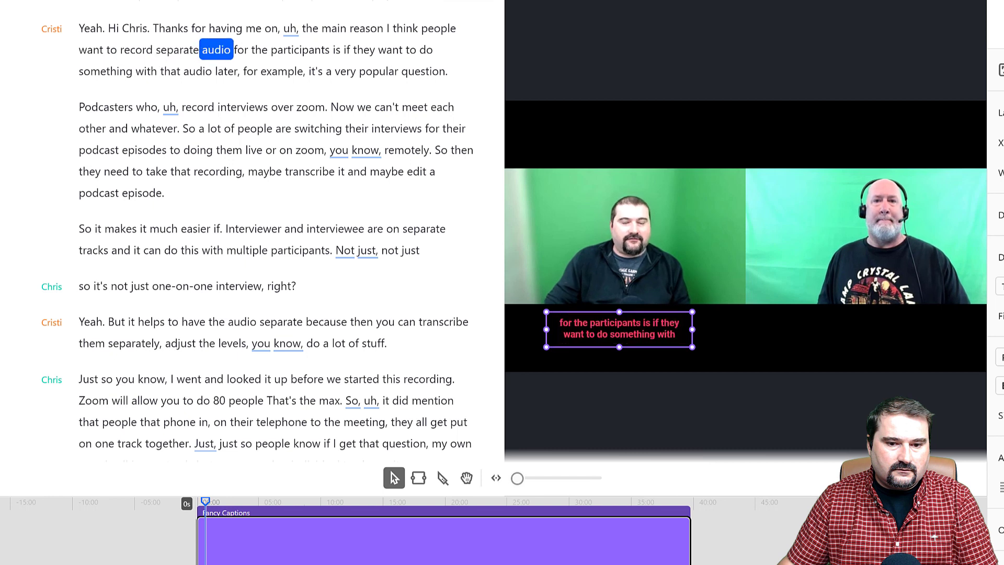
pyautogui.press('space')
pyautogui.scroll(3, 309, 539)
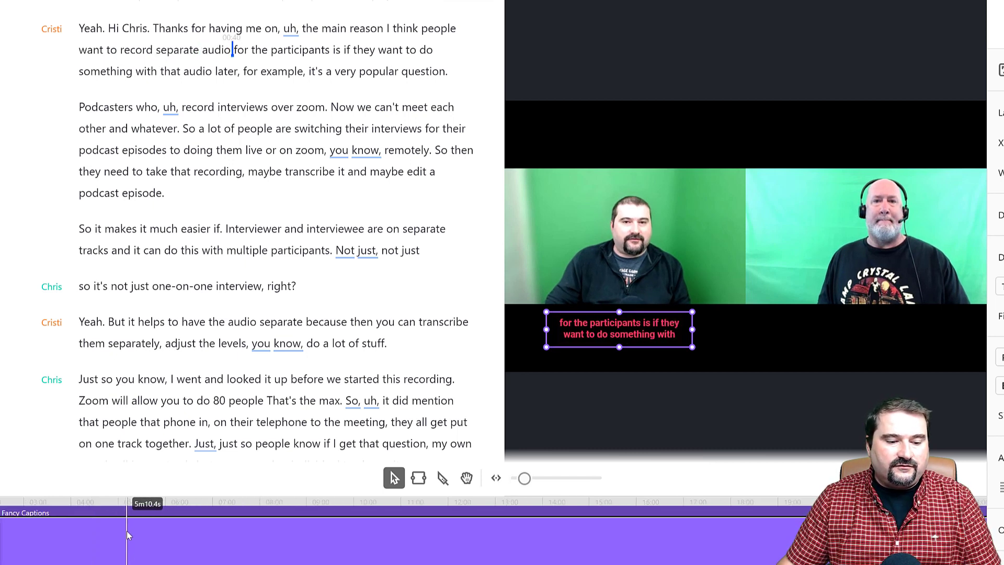
pyautogui.click(124, 504)
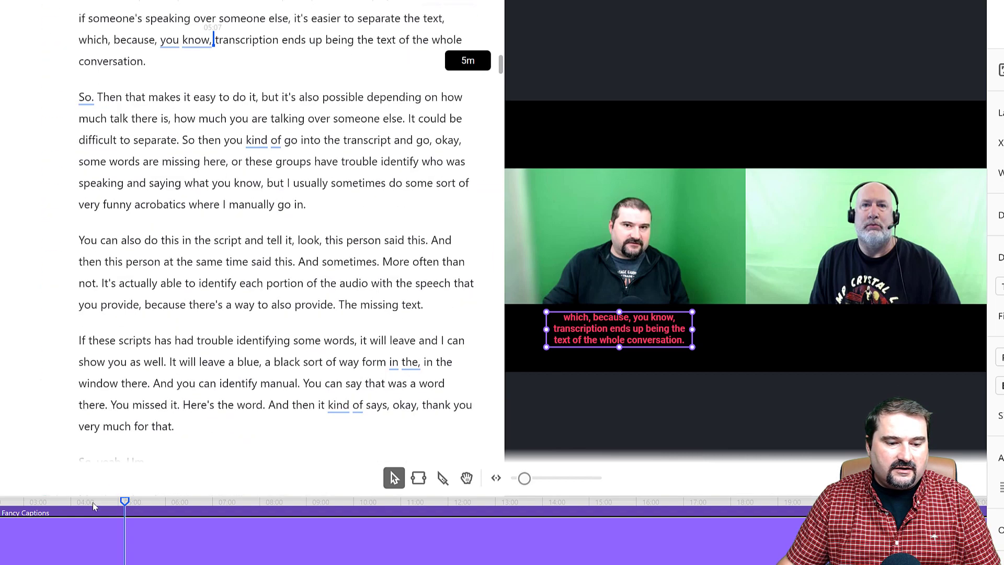
pyautogui.click(82, 503)
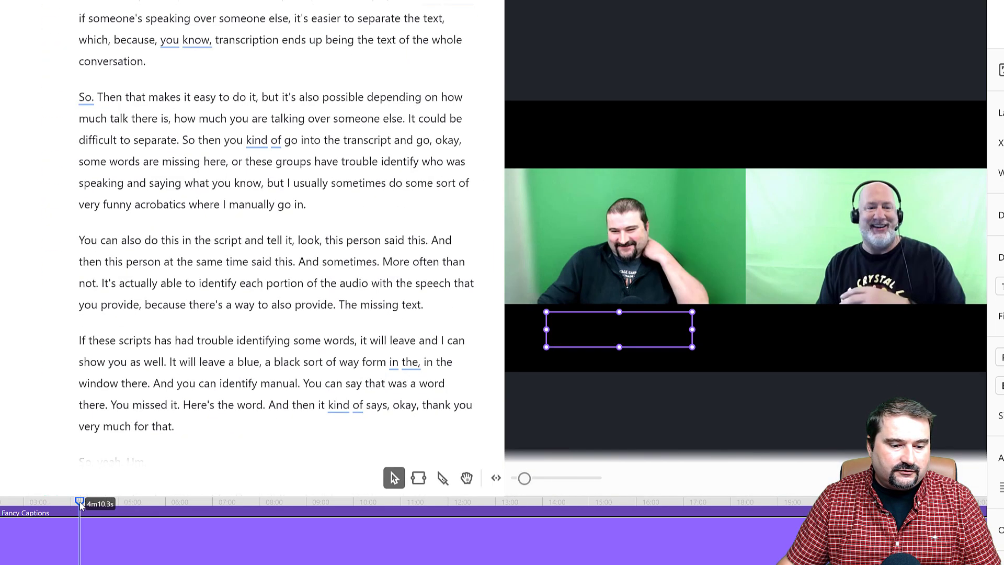
pyautogui.press('space')
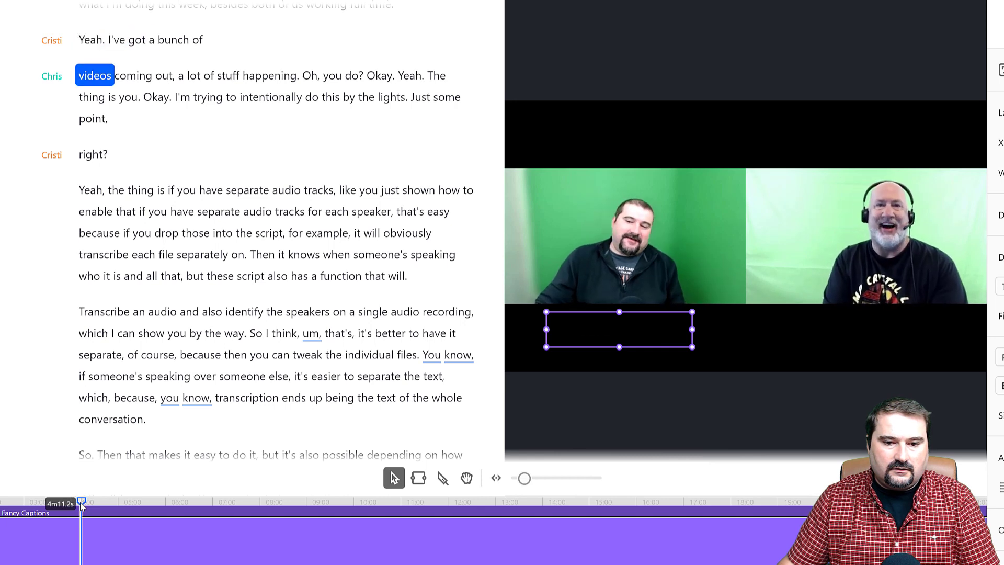
pyautogui.press('space')
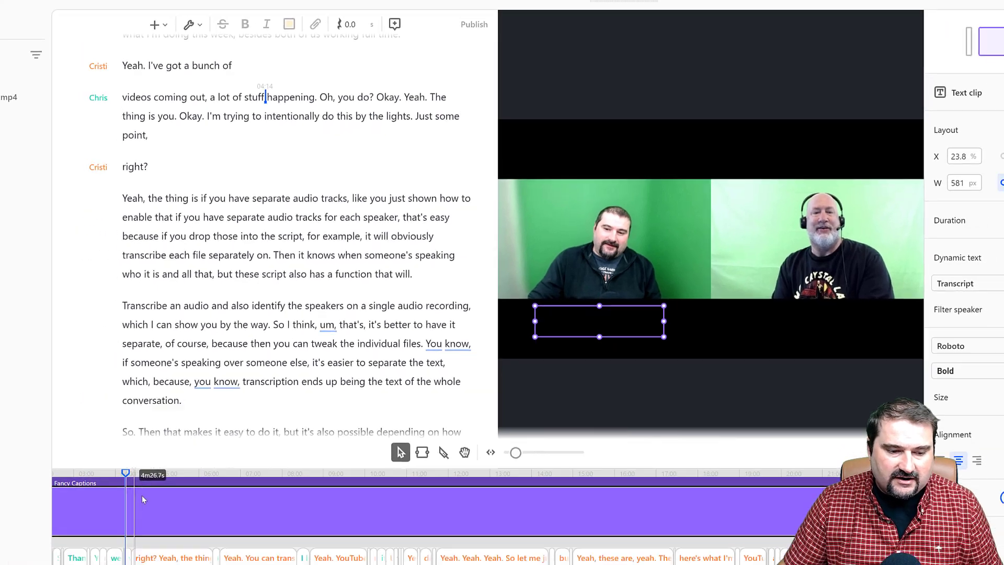
pyautogui.scroll(-5, 112, 538)
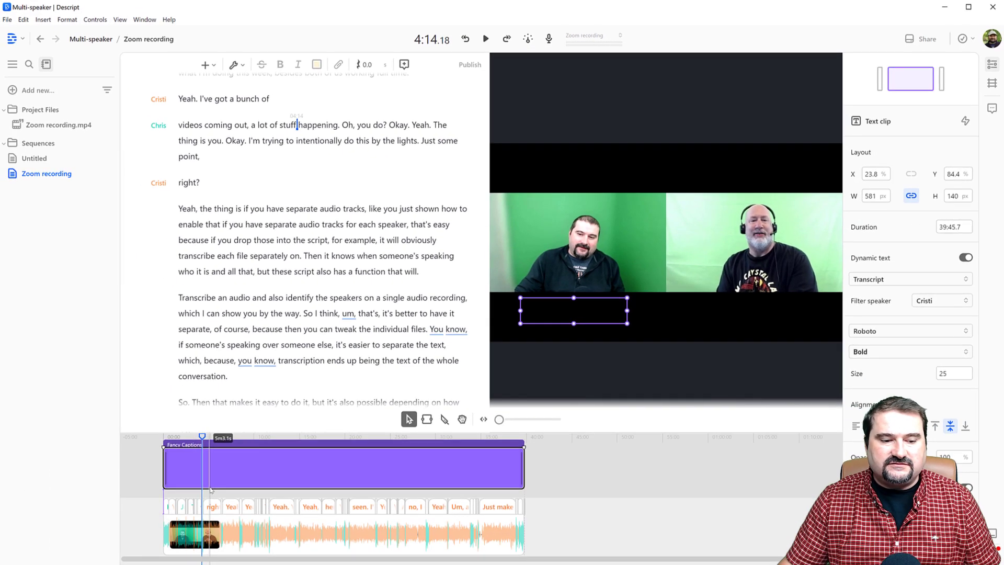
pyautogui.click(154, 465)
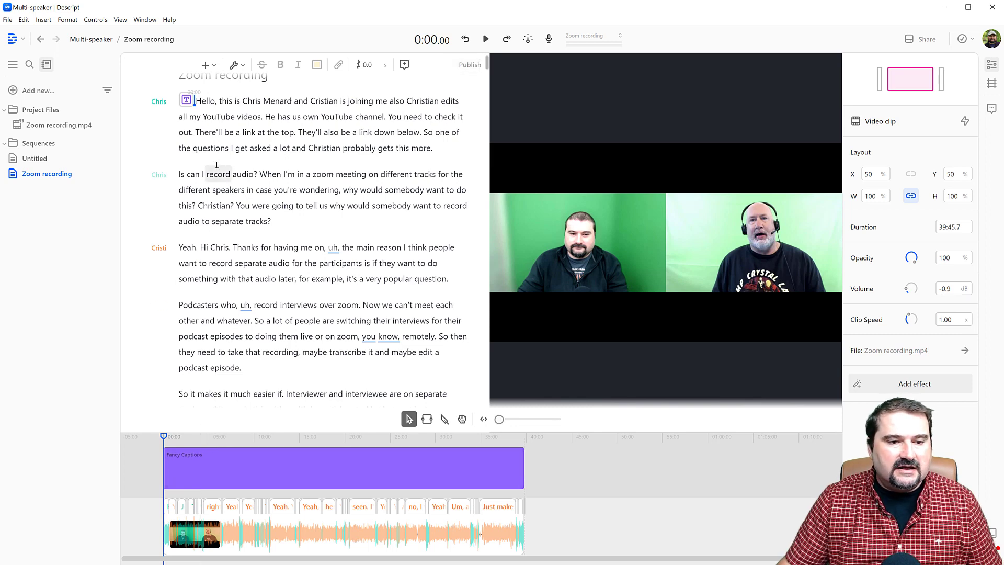
# Step: Select the entire script and insert a second Fancy Captions title across the whole composition
pyautogui.click(229, 147)
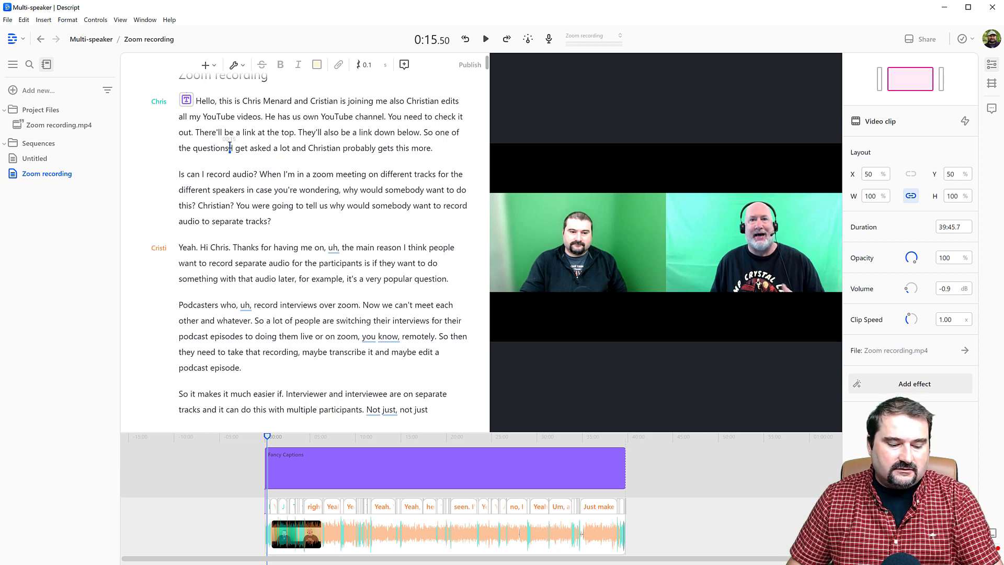
pyautogui.hotkey('ctrl', 'a')
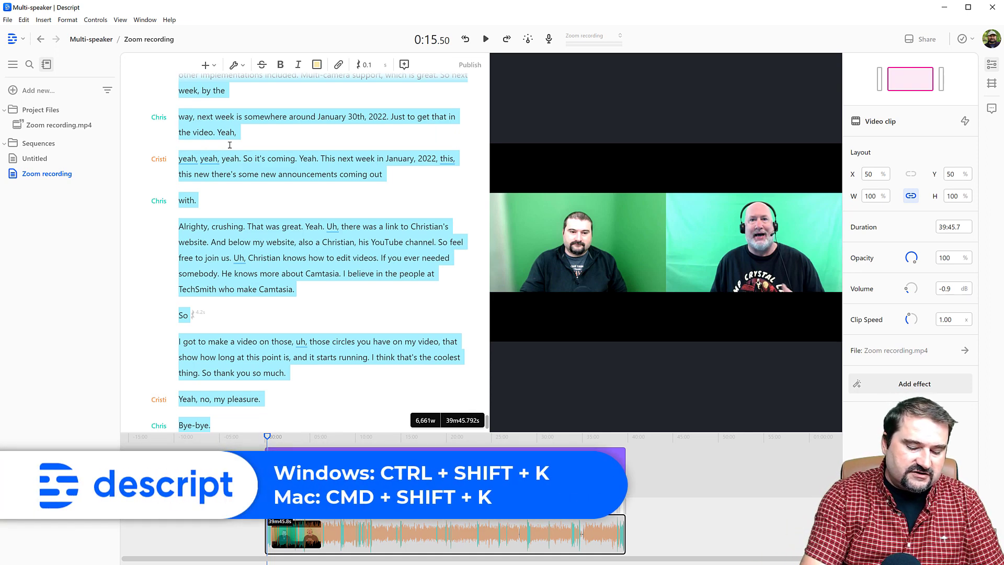
pyautogui.hotkey('ctrl', 'shift', 'k')
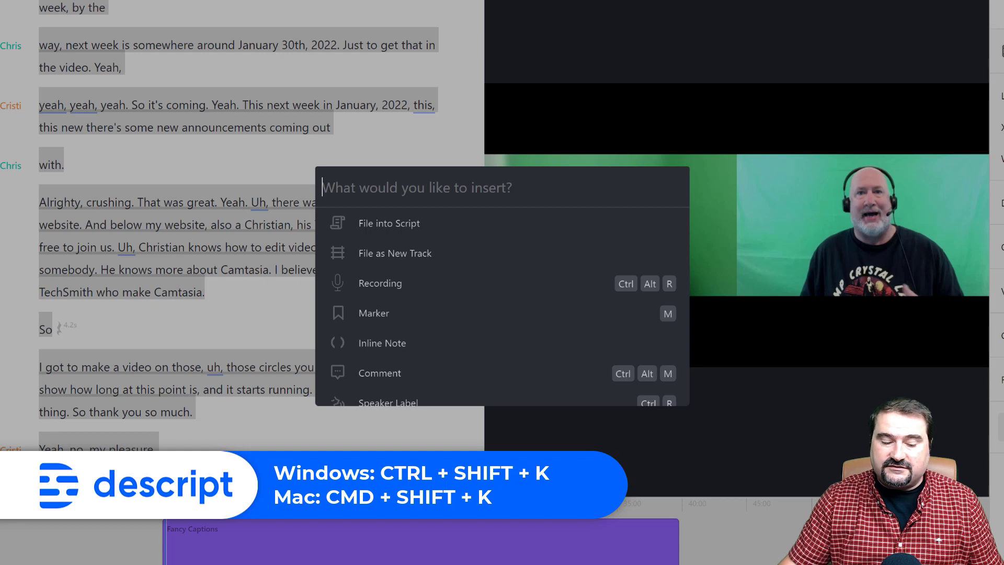
pyautogui.write('fna')
pyautogui.press('BackSpace')
pyautogui.press('BackSpace')
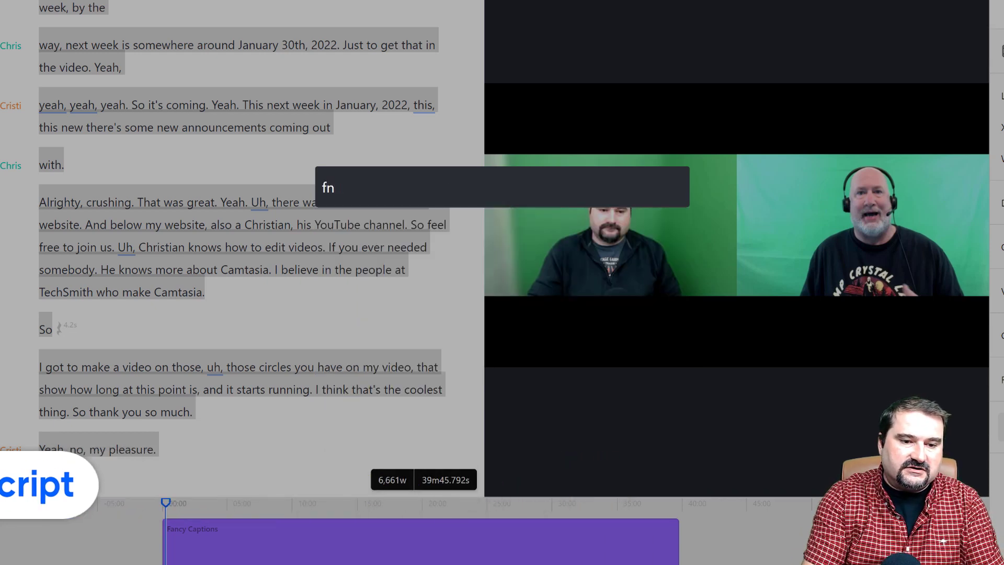
pyautogui.write('an')
pyautogui.press('Return')
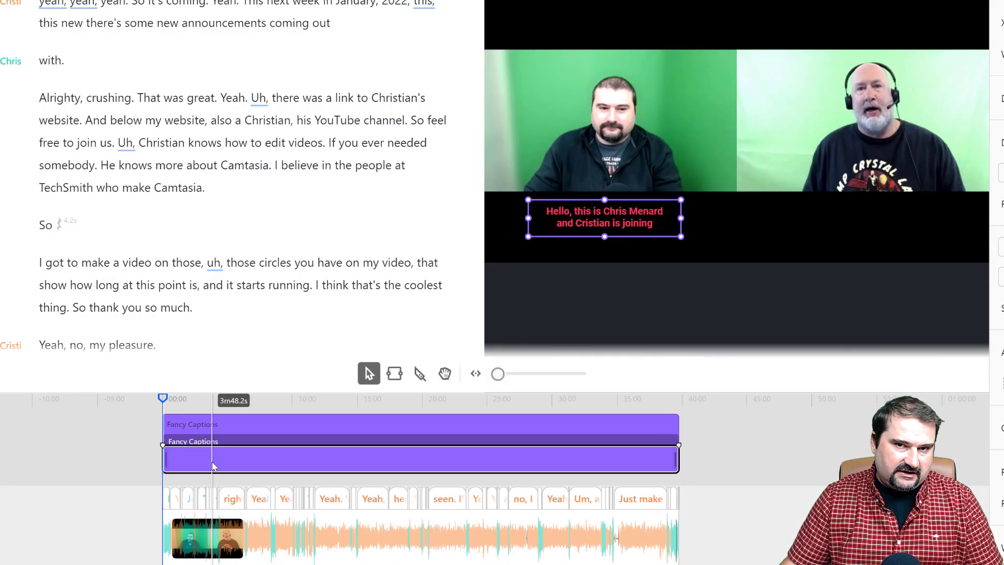
# Step: Move the newly added Fancy Captions clip to the topmost layer of the timeline
pyautogui.click(394, 464)
pyautogui.rightClick(394, 464)
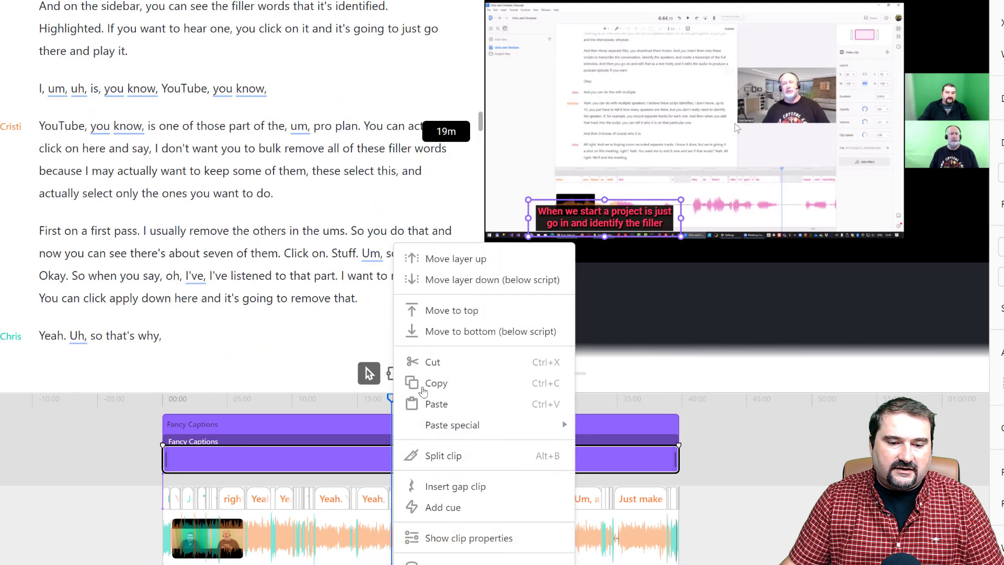
pyautogui.click(452, 311)
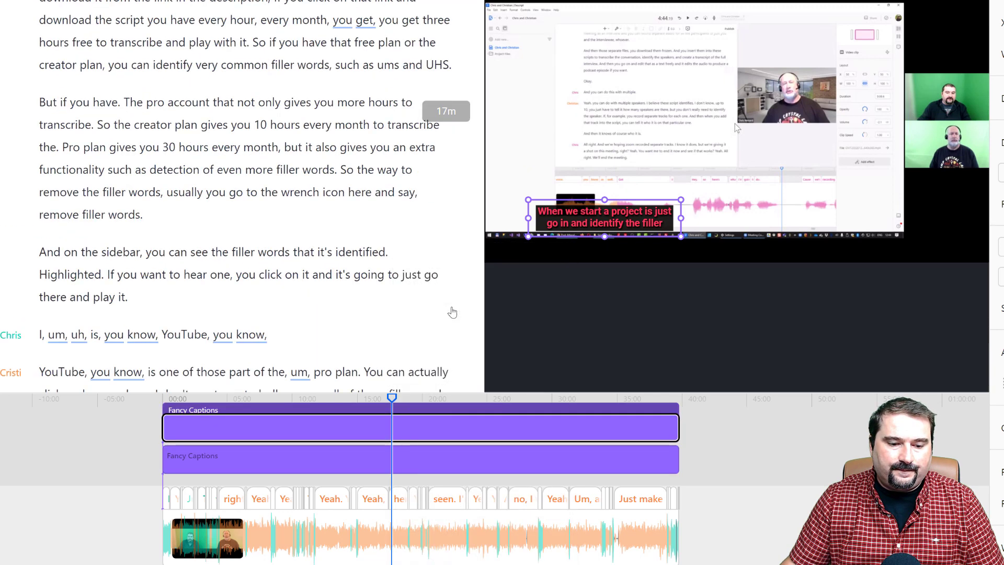
# Step: Go to about 5:42 and move the new caption box beneath the right-hand speaker, at about X 76.8% and Y 83.8%
pyautogui.click(392, 399)
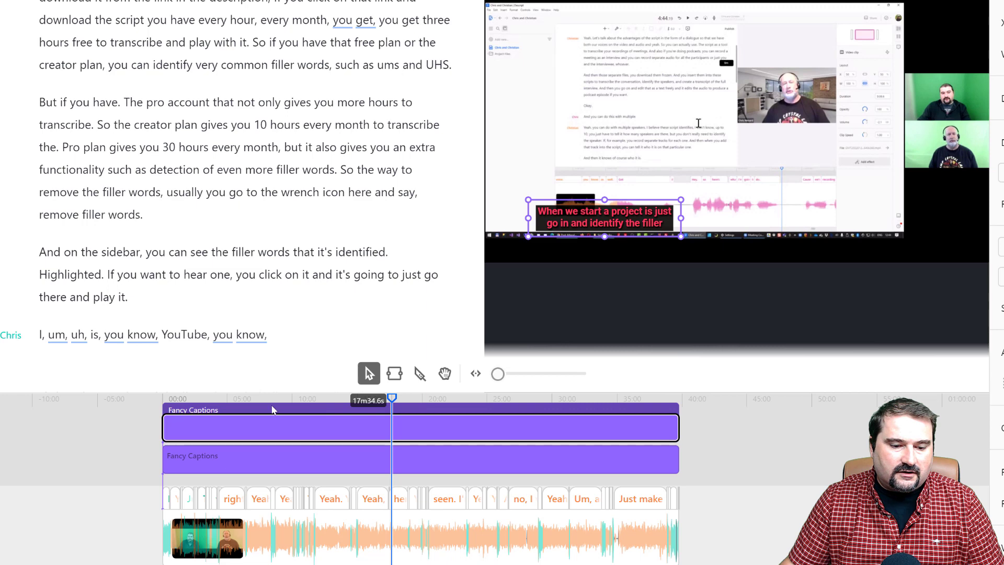
pyautogui.click(238, 411)
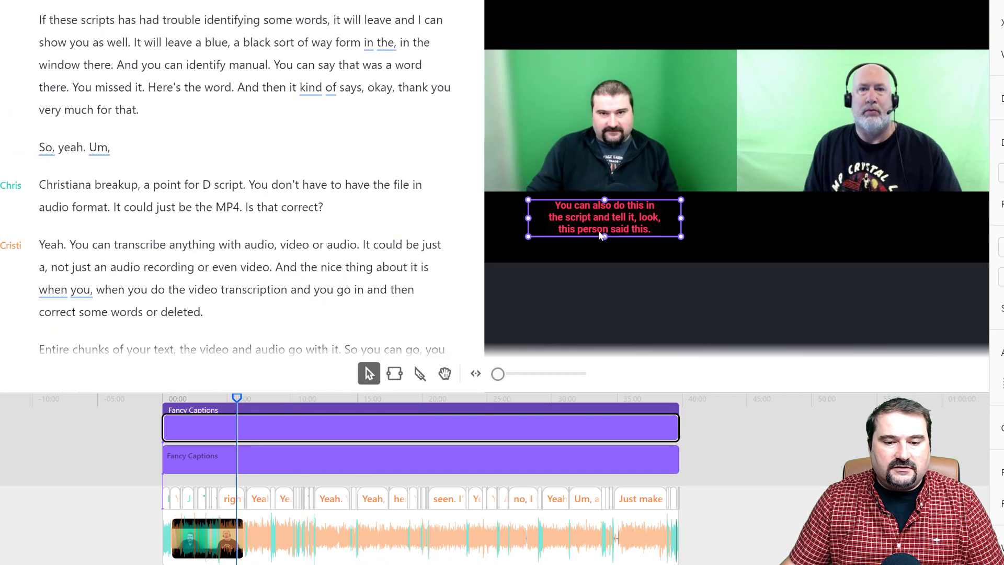
pyautogui.moveTo(601, 218); pyautogui.dragTo(870, 221)
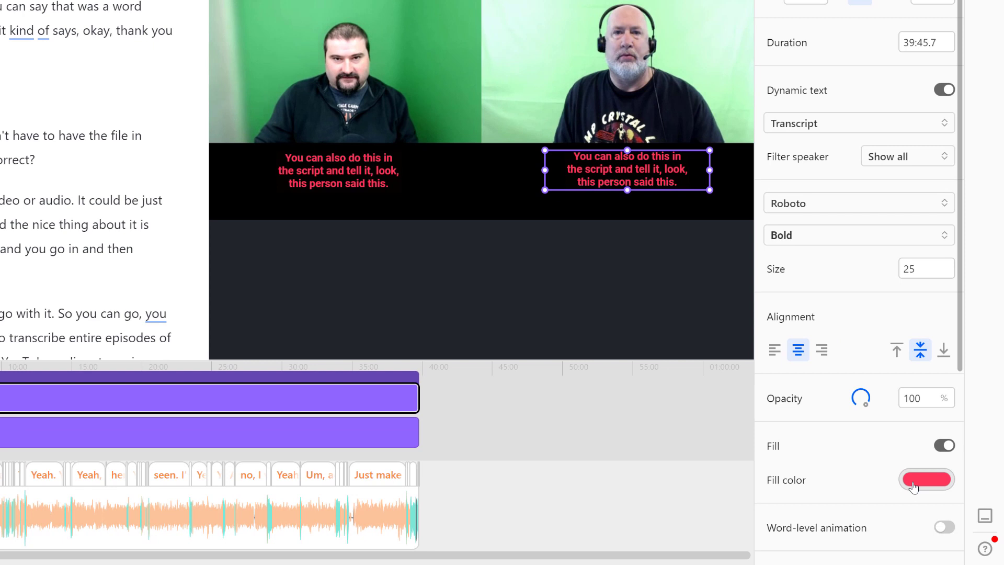
# Step: Set the second captions' fill color to orange (FA8D3C) and filter their dynamic text to the right-hand speaker only
pyautogui.click(916, 482)
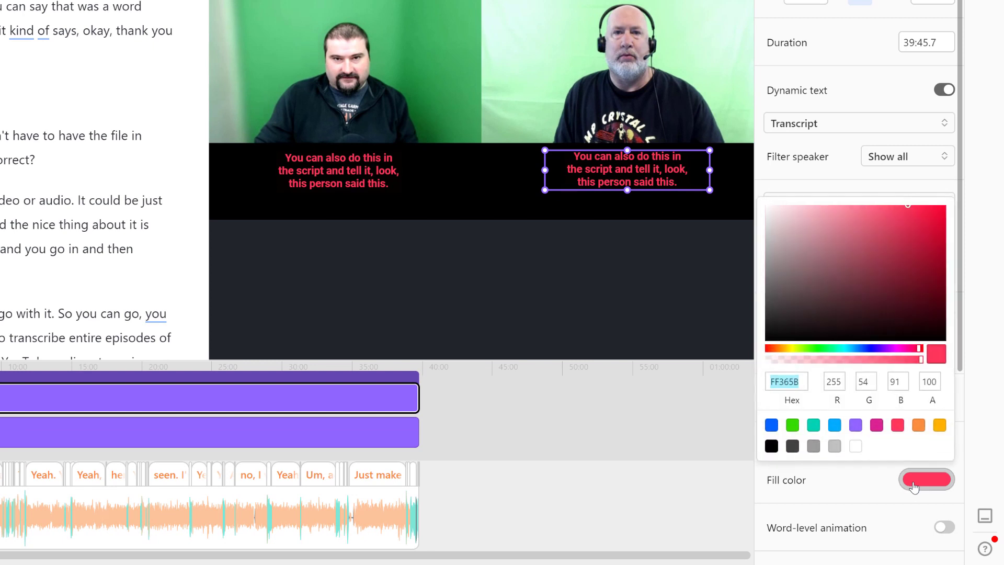
pyautogui.click(921, 426)
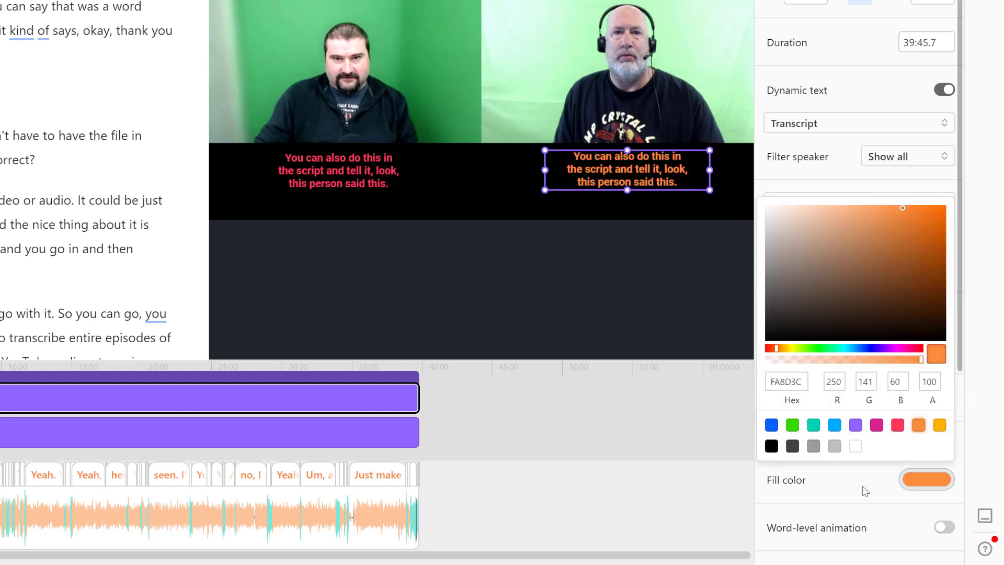
pyautogui.press('Escape')
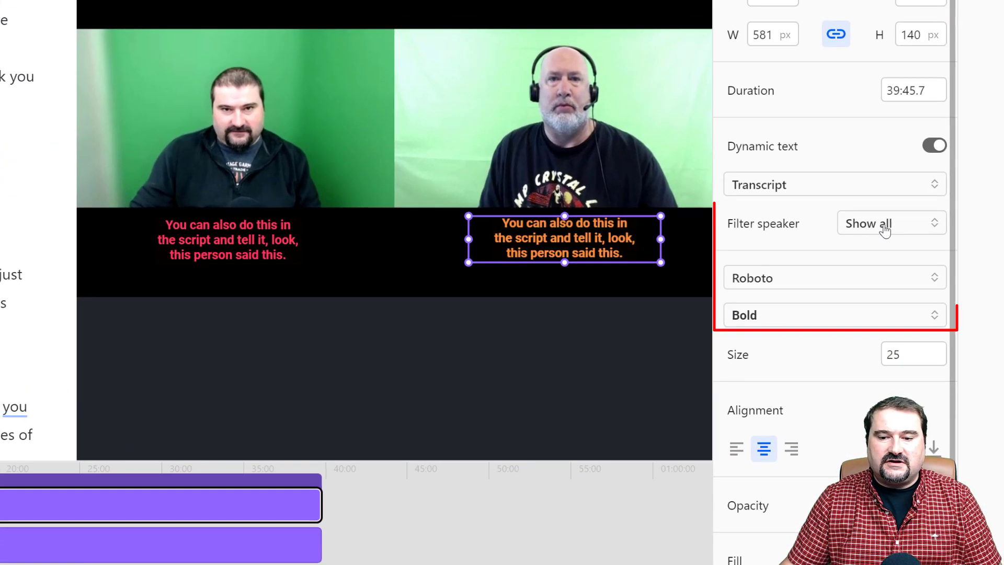
pyautogui.click(884, 231)
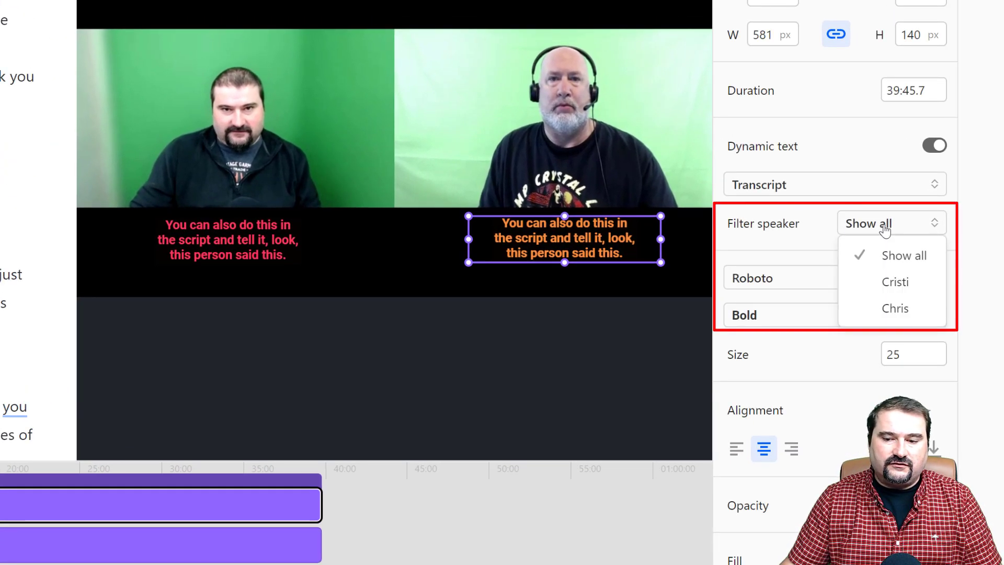
pyautogui.click(883, 309)
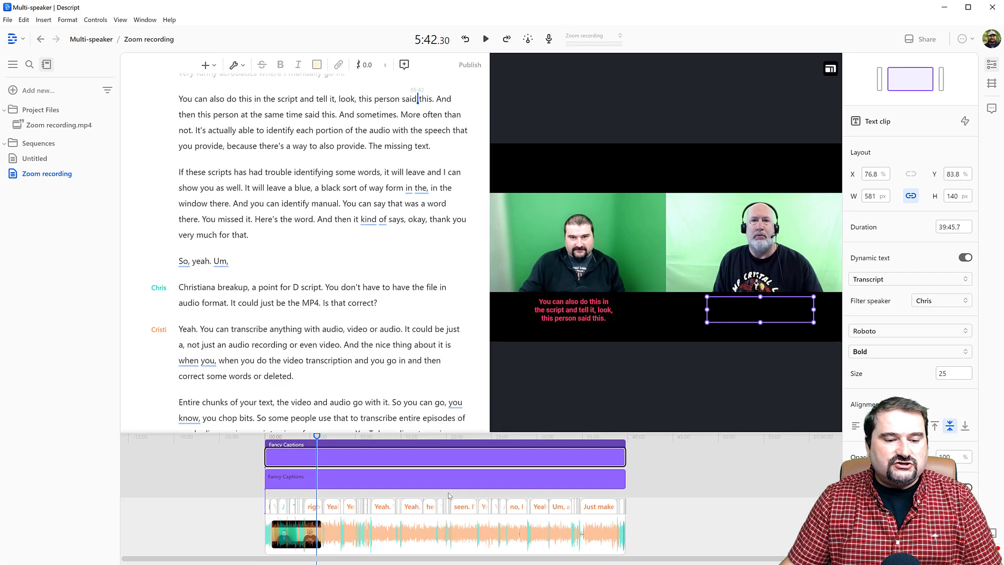
# Step: Play the composition from about 1:16 and across the change of speaker to check both captions, stopping at about 1:35 and deselecting the caption clip
pyautogui.scroll(3, 296, 507)
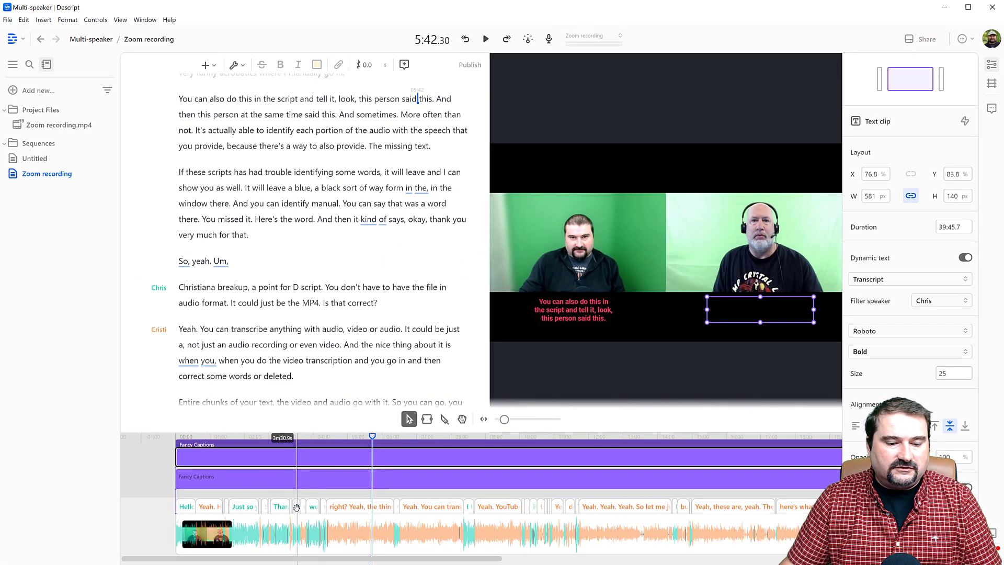
pyautogui.scroll(3, 506, 508)
pyautogui.hscroll(-15, 471, 518)
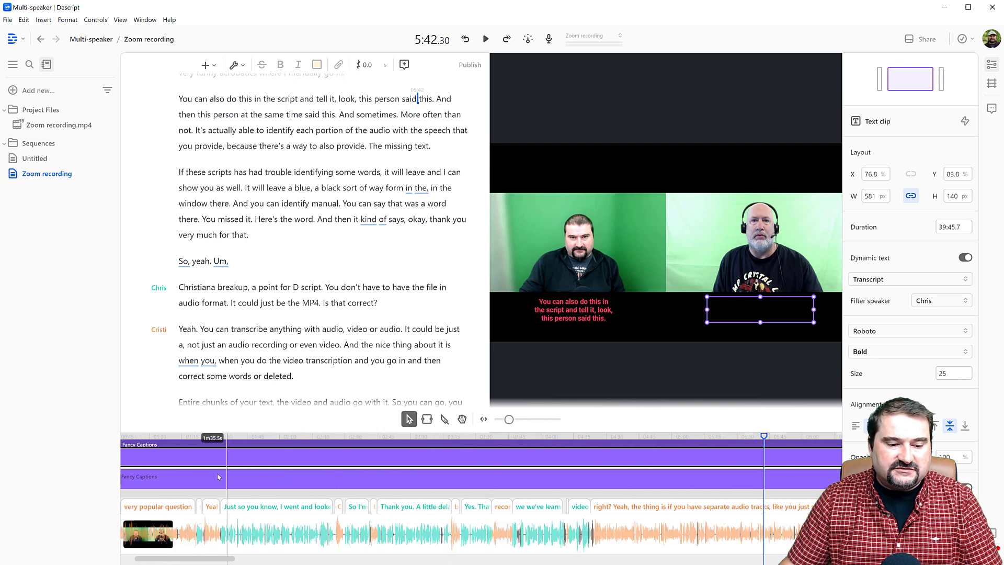
pyautogui.hscroll(-6, 277, 522)
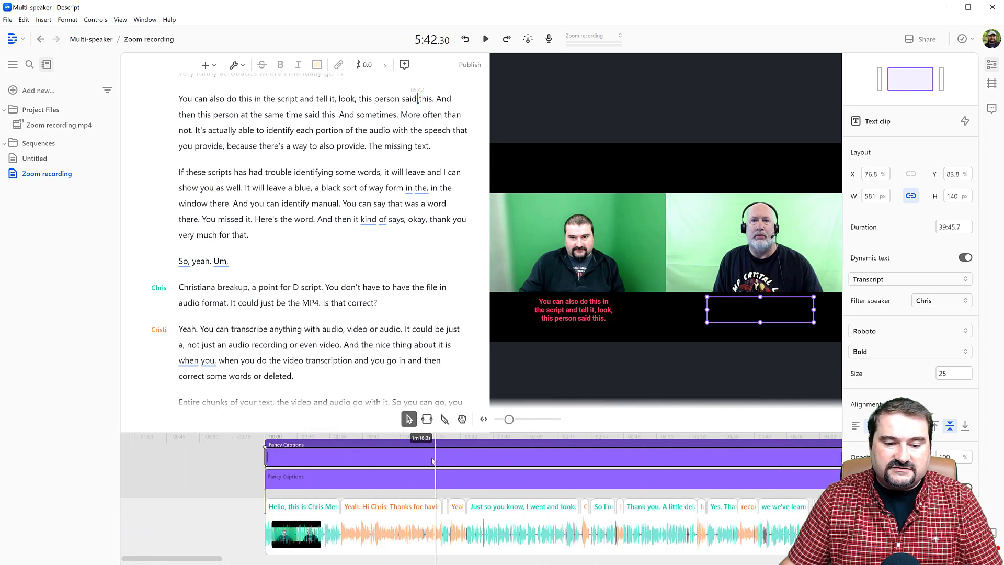
pyautogui.click(432, 442)
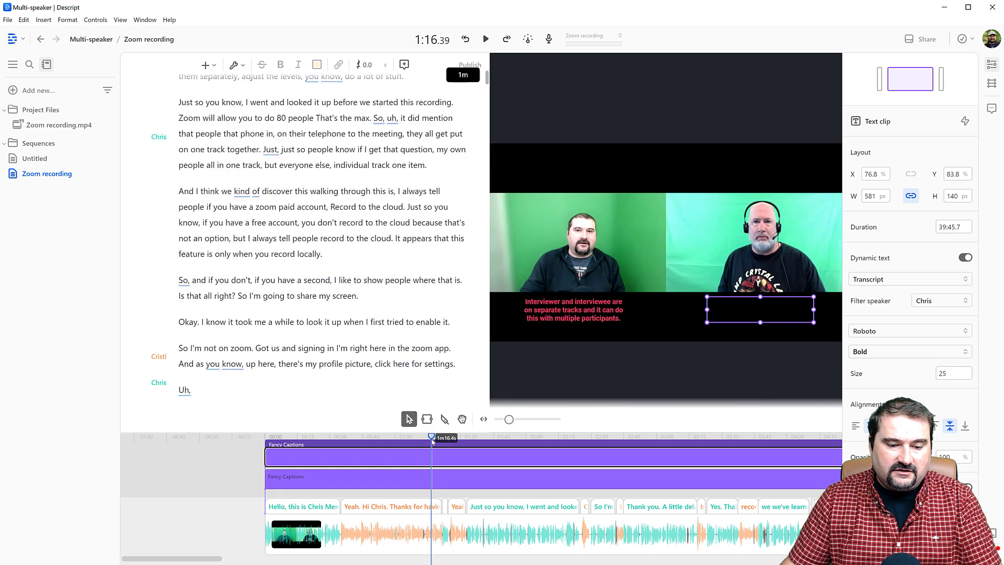
pyautogui.press('space')
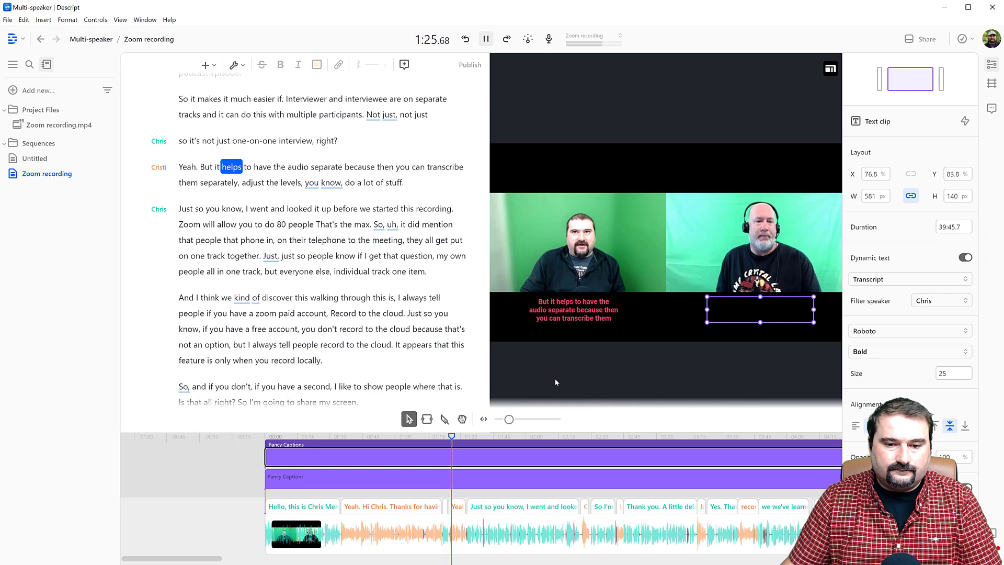
pyautogui.click(210, 209)
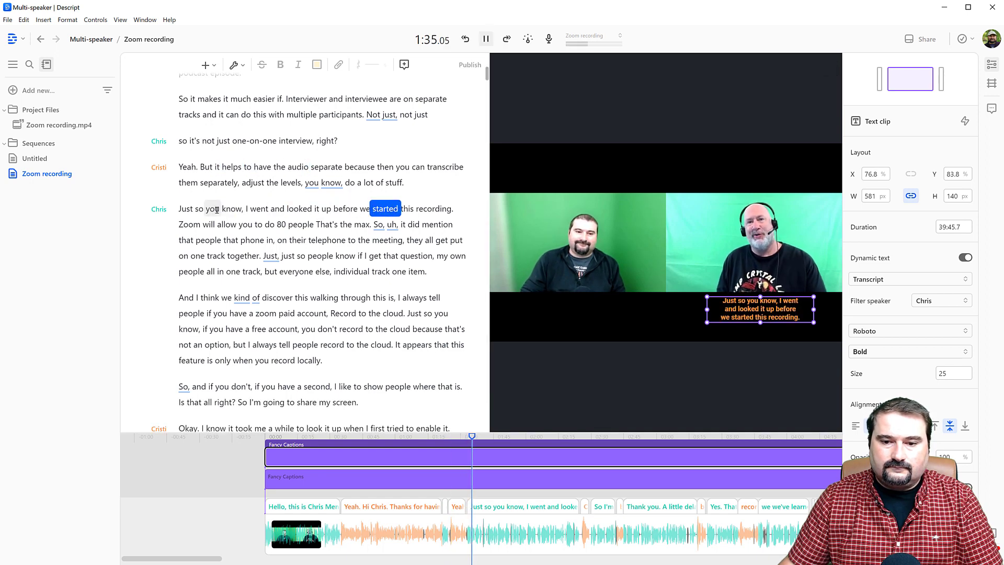
pyautogui.press('space')
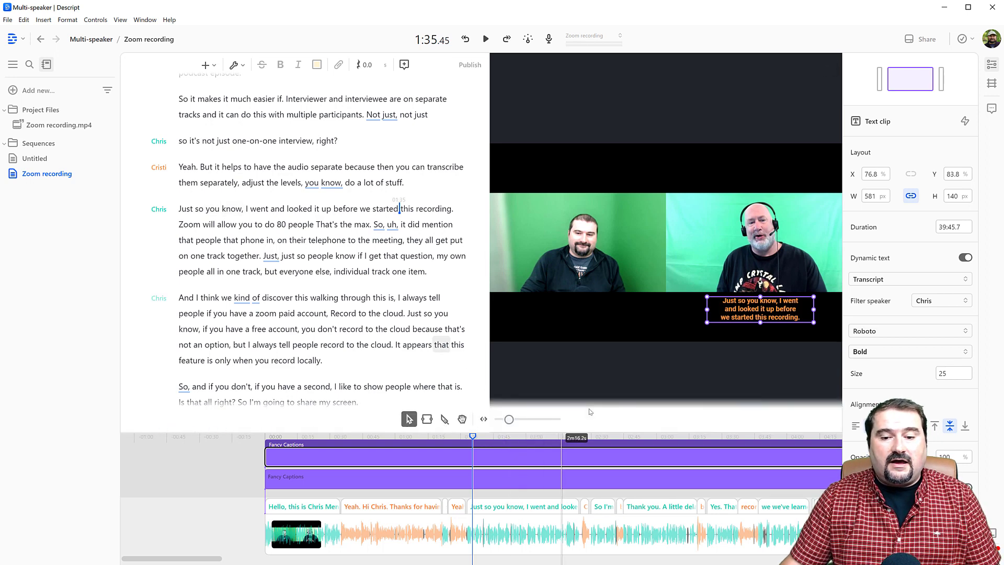
pyautogui.click(589, 372)
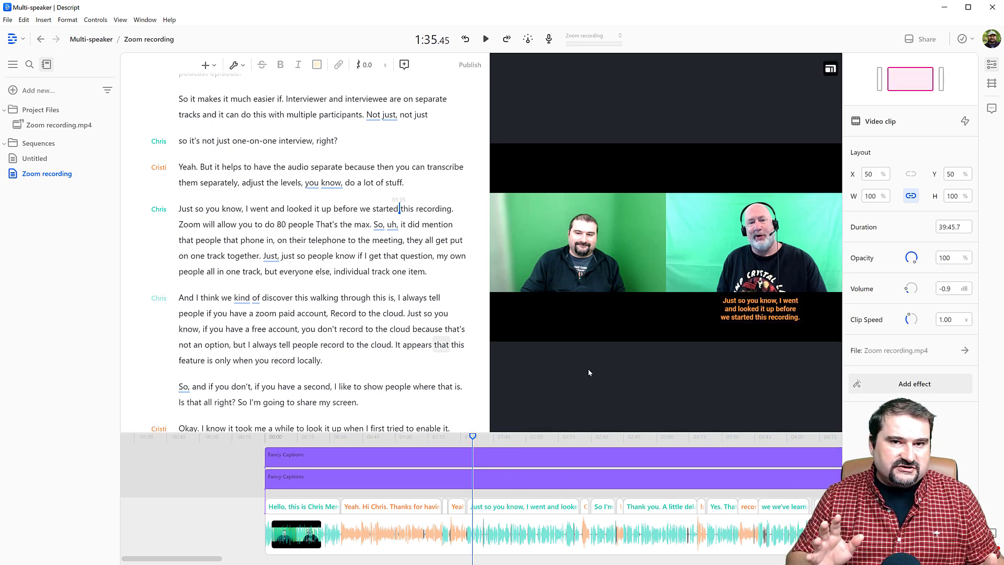